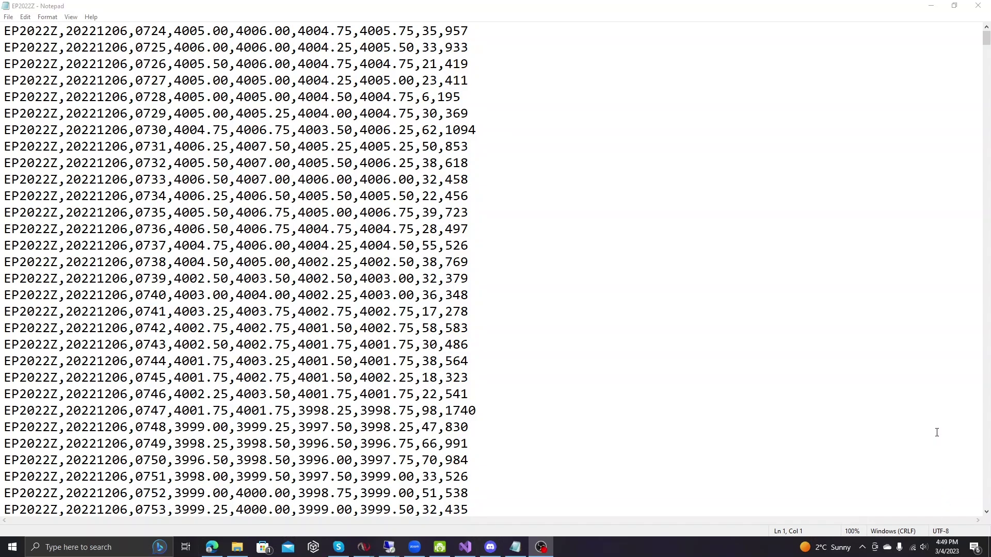
Scroll through the Kinetick web page, then minimize Edge to return to the NinjaTrader Control Center
scroll(936, 433, down, 5)
scroll(937, 432, down, 20)
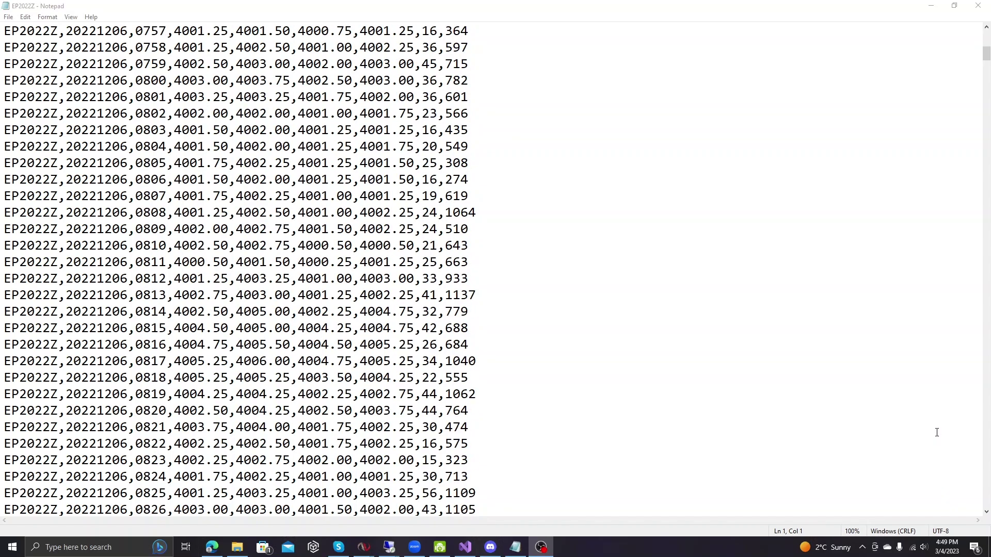
scroll(937, 432, down, 20)
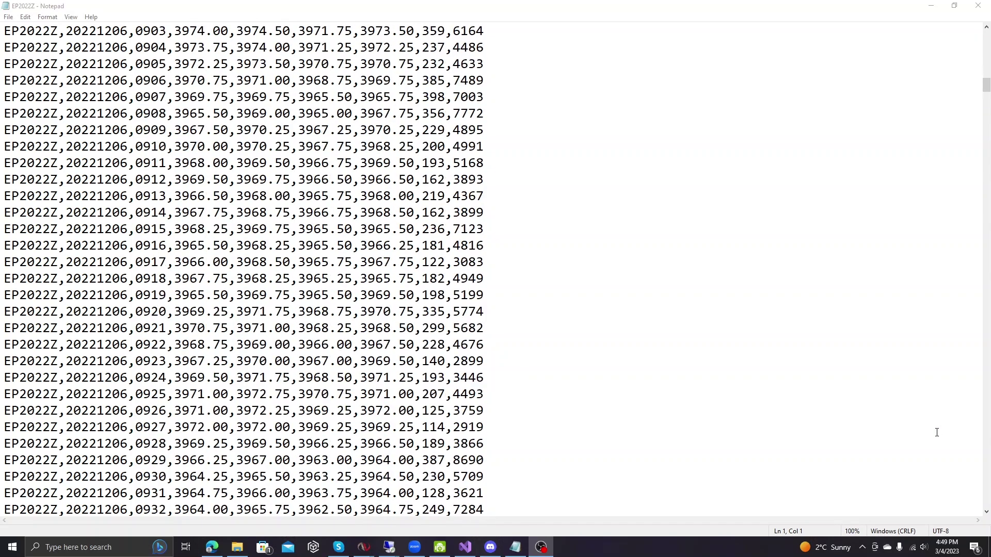
scroll(937, 432, down, 20)
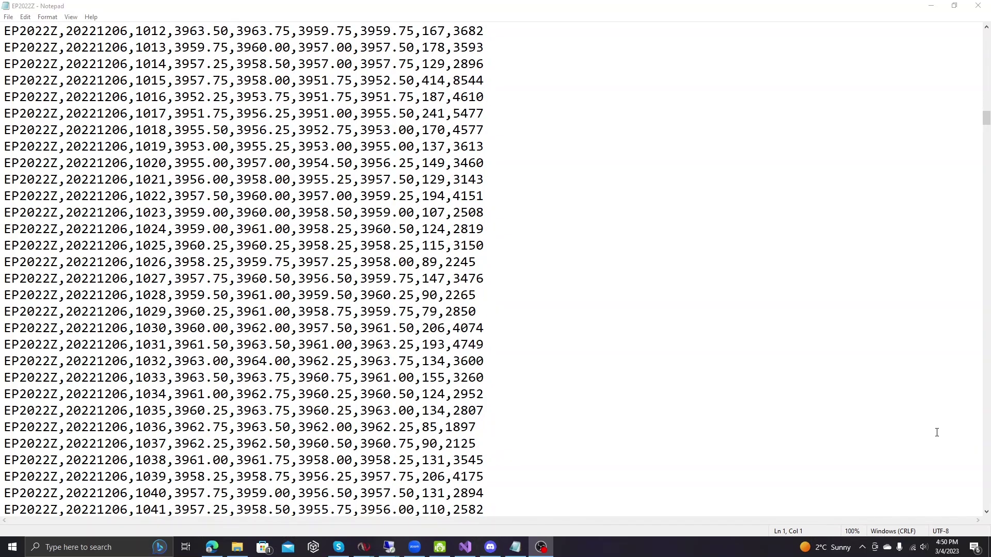
scroll(937, 432, down, 20)
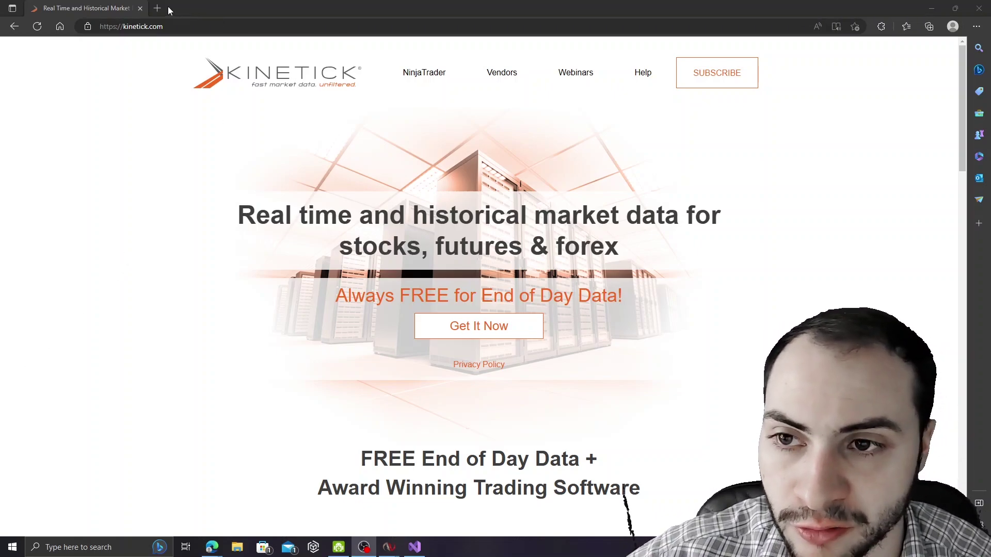
click(932, 8)
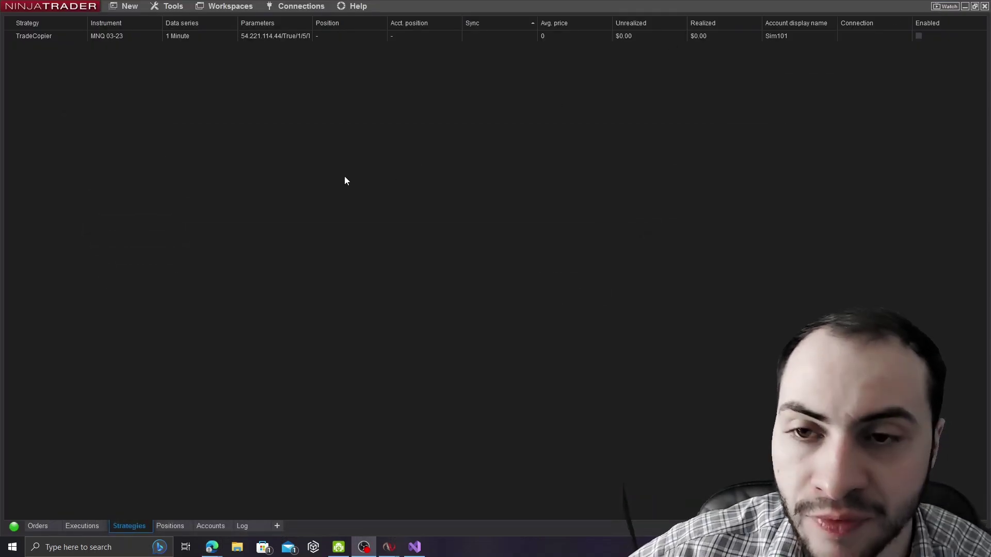
Disconnect the regular Kinetick feed and connect to Kinetick – End Of Day (Free) instead
click(300, 6)
click(406, 20)
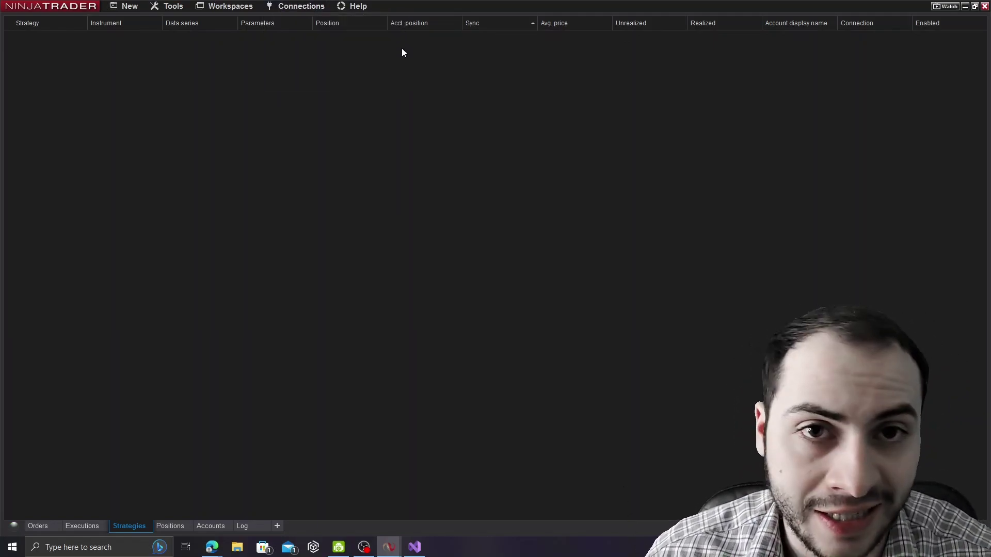
click(297, 8)
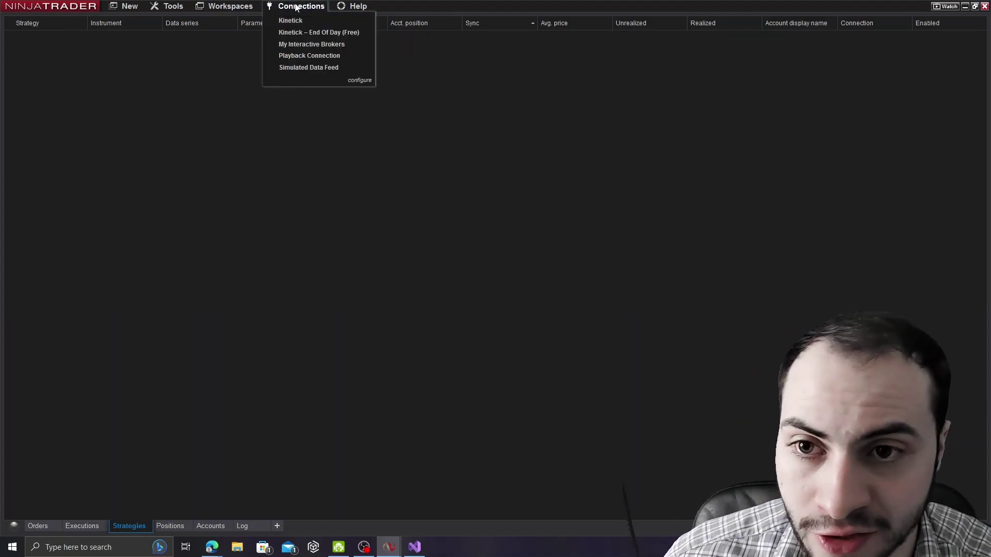
click(345, 33)
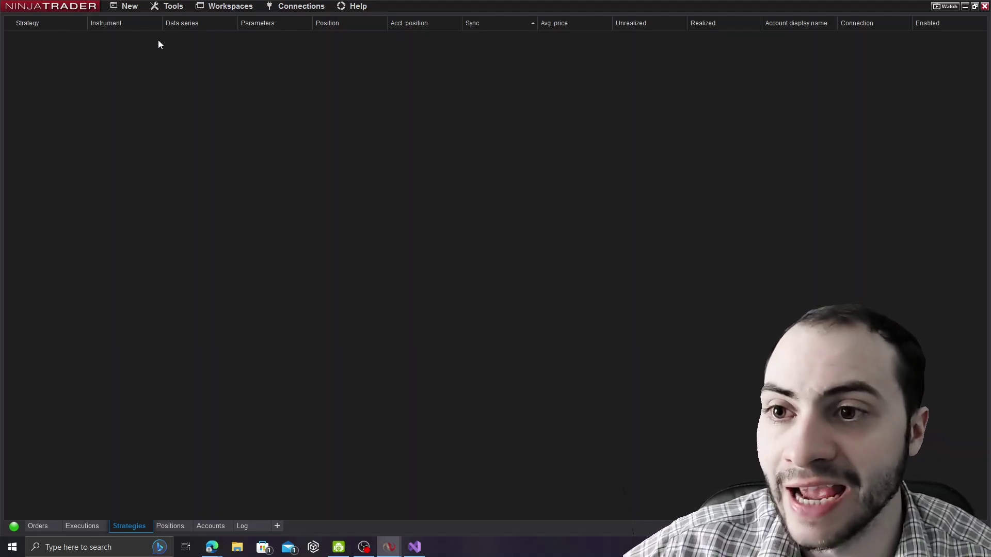
Open a new daily chart of the ES 03-23 E-mini S&P 500 future and nudge its window into place
click(129, 6)
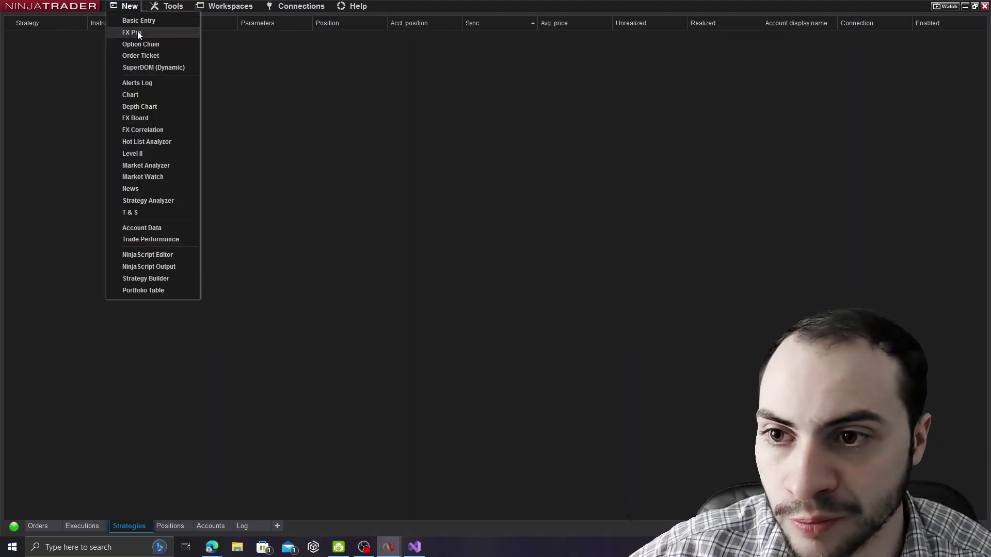
click(136, 98)
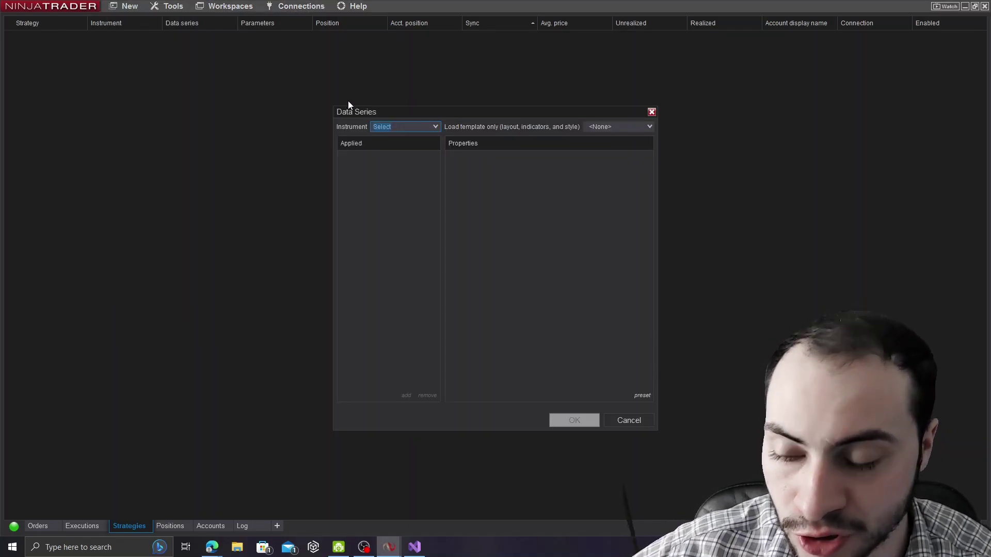
text(ES)
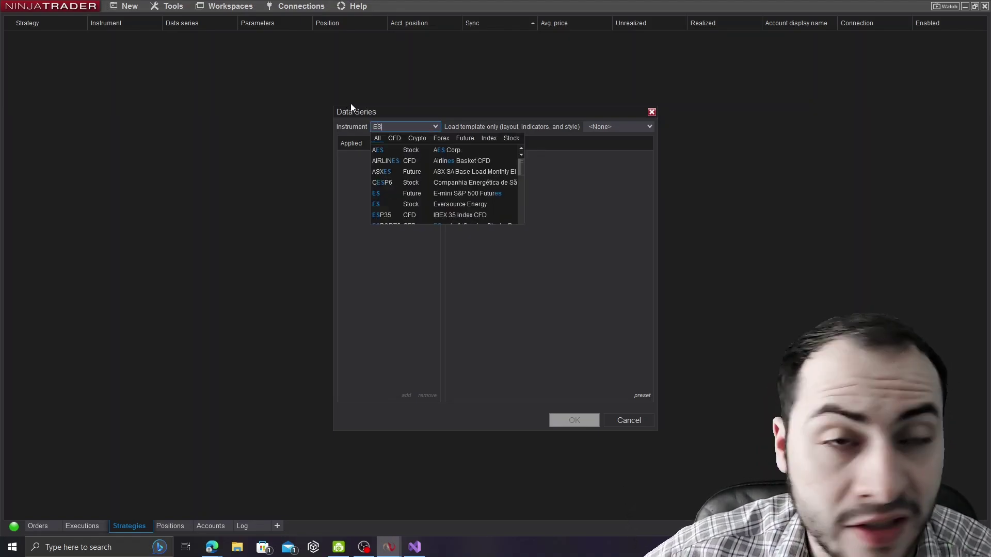
click(464, 138)
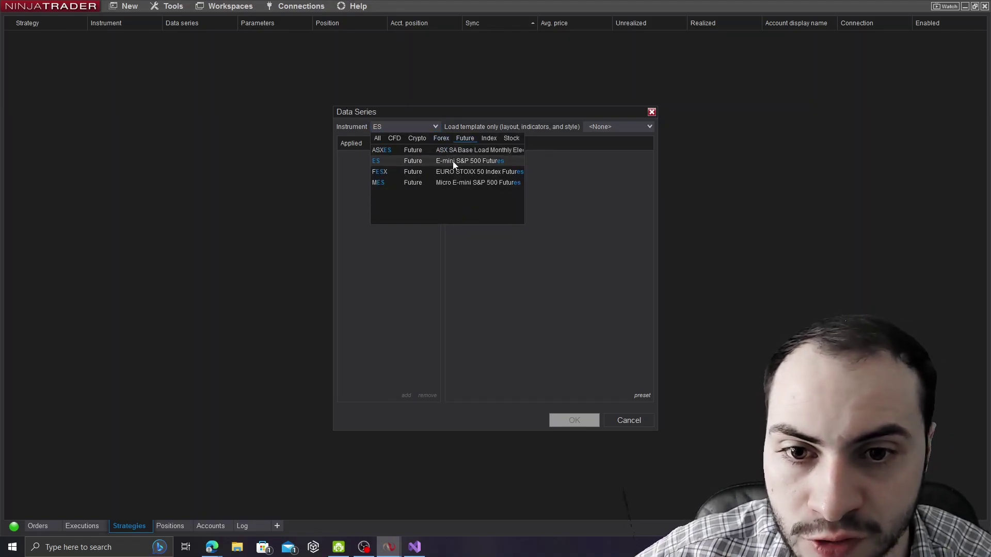
click(456, 162)
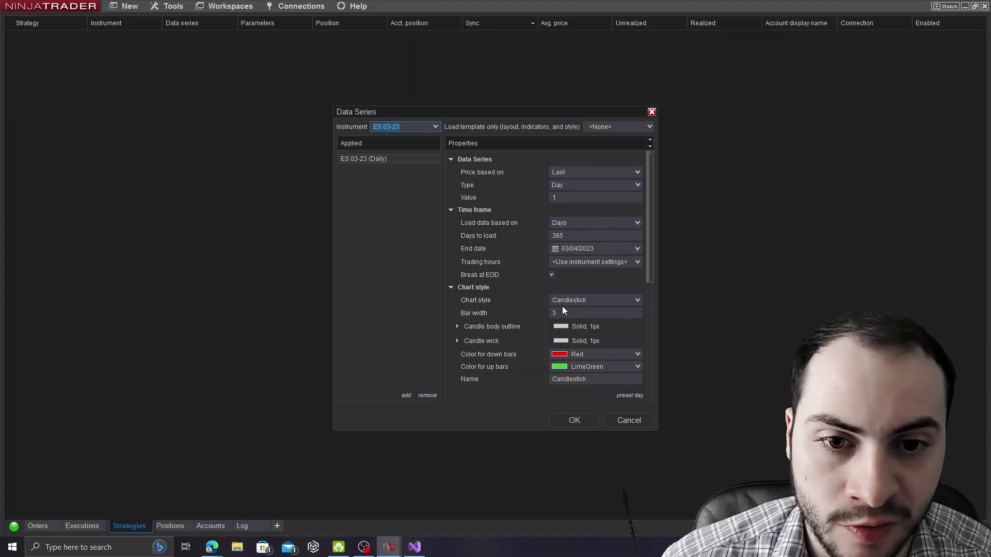
click(575, 419)
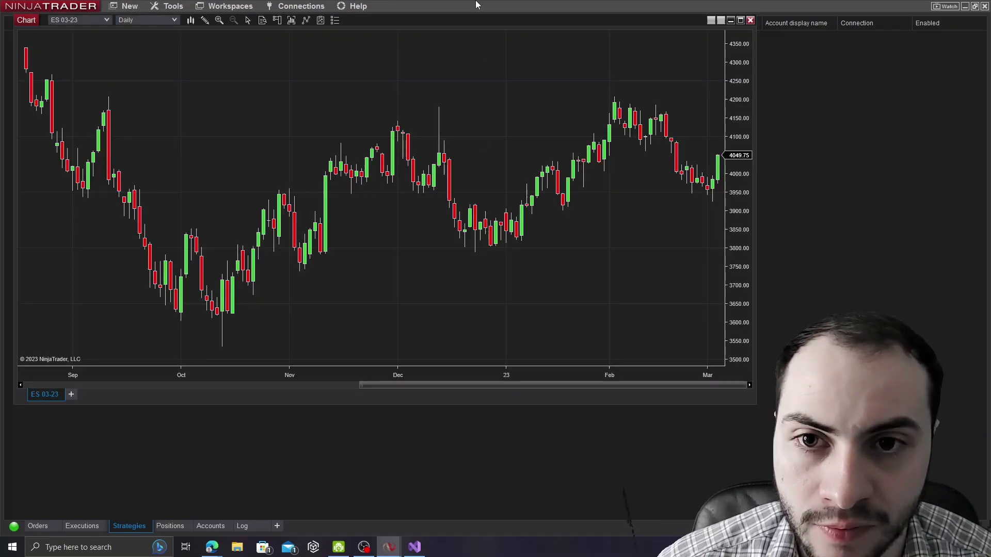
drag(471, 29, 502, 35)
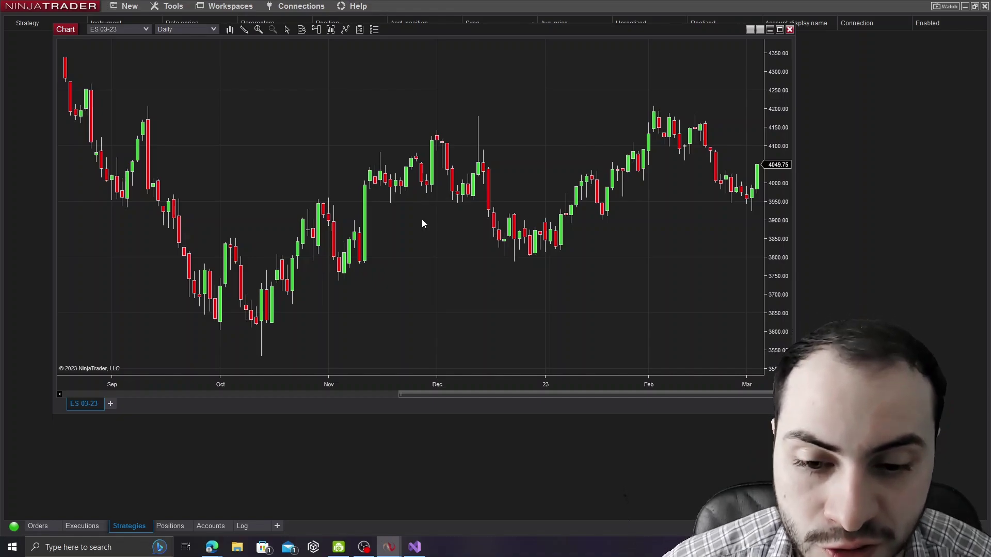
Open a full-screen Strategy Analyzer with Lunch Bot Automated as the strategy
click(135, 11)
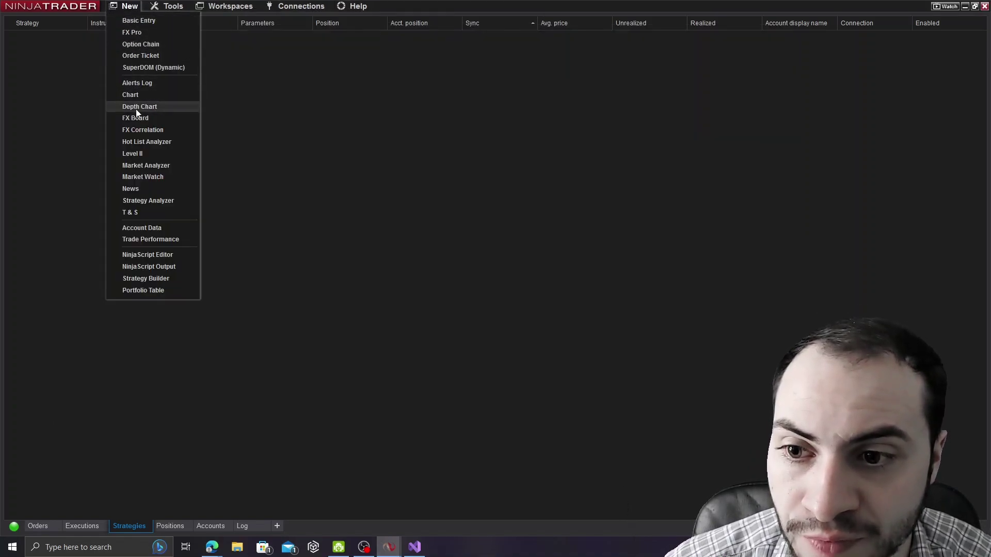
click(141, 204)
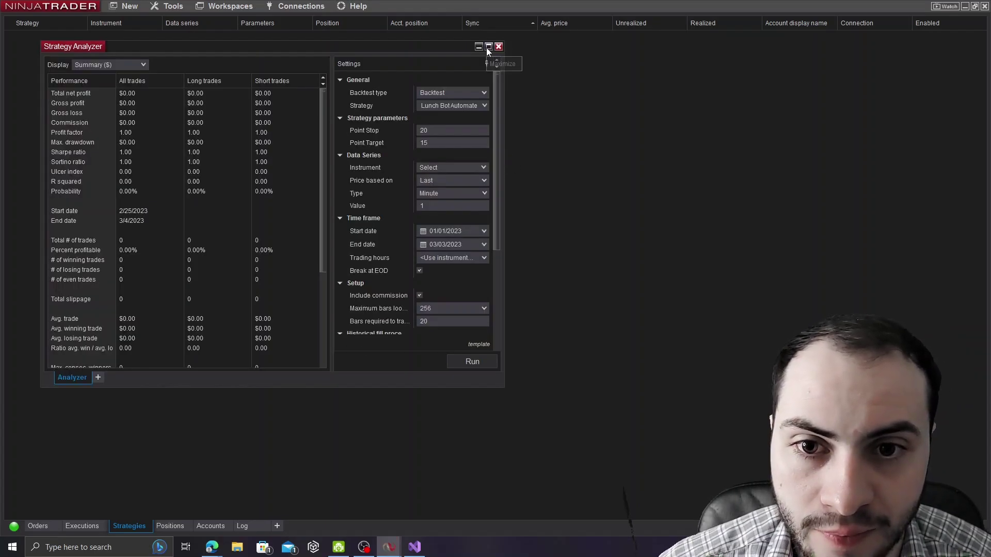
click(488, 47)
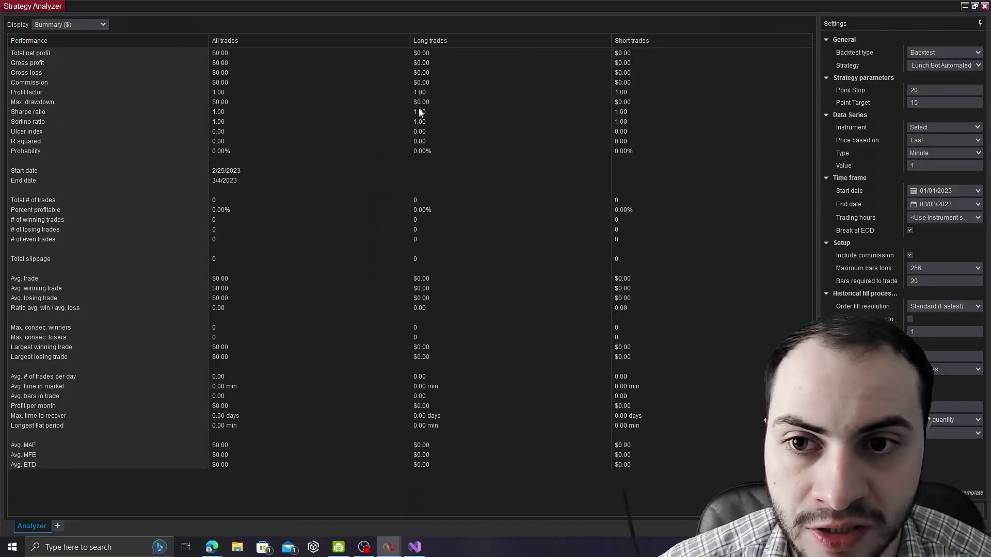
click(917, 66)
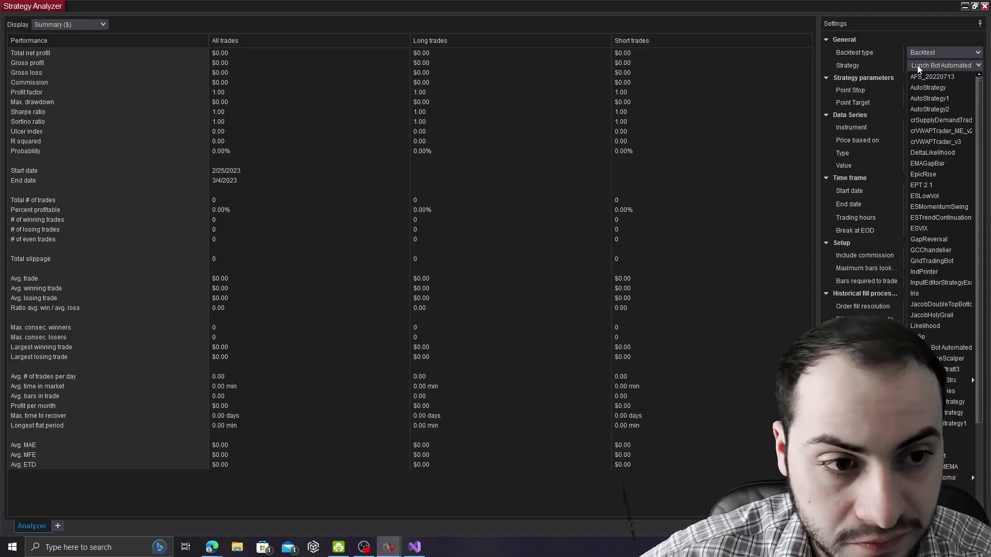
click(894, 34)
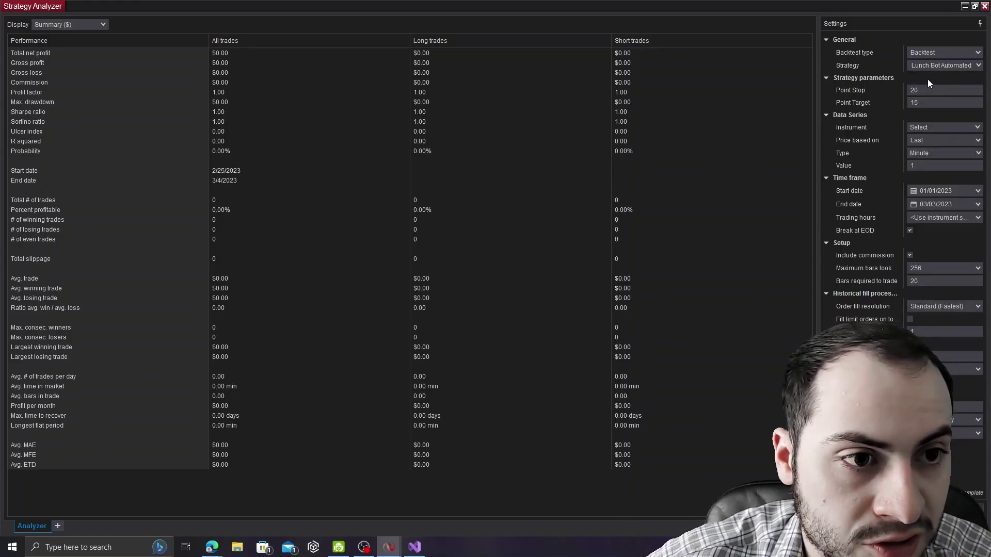
Backtest it on ES 03-23 with Day bars, which produces zero trades
click(915, 129)
text(ES)
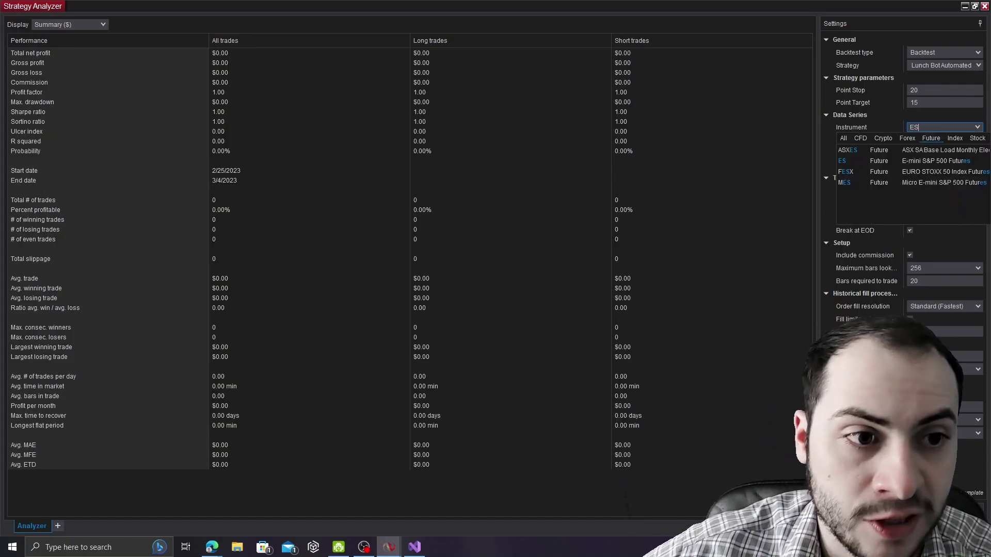
click(924, 163)
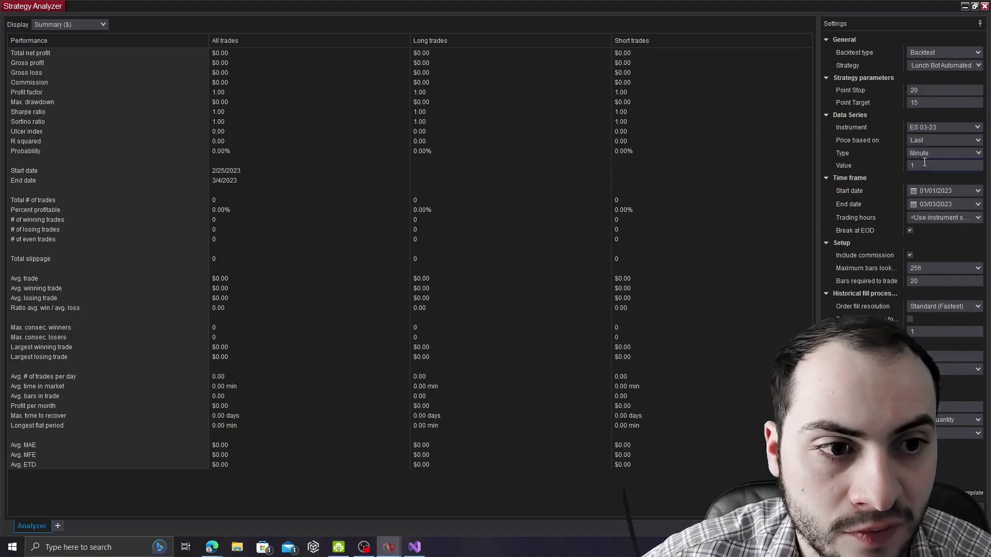
click(937, 152)
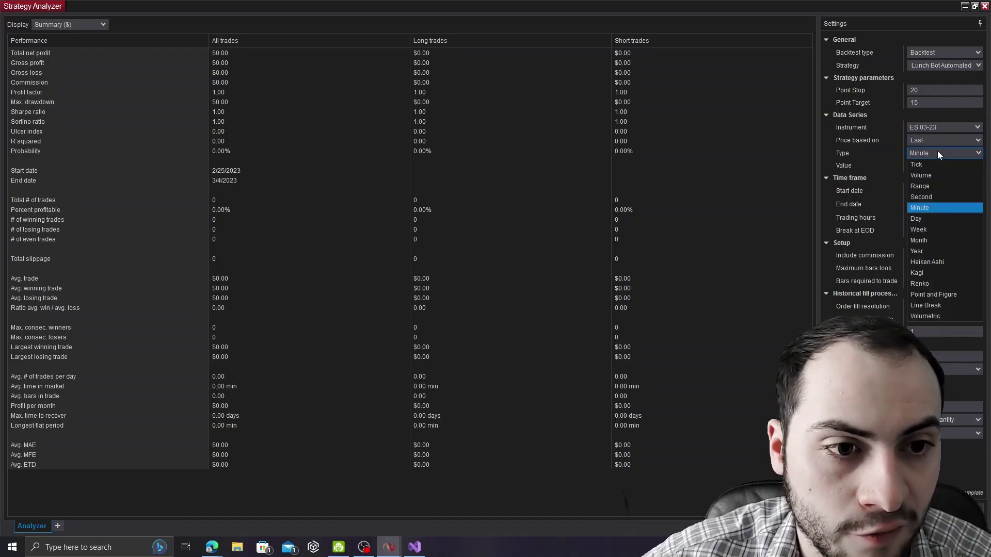
click(927, 217)
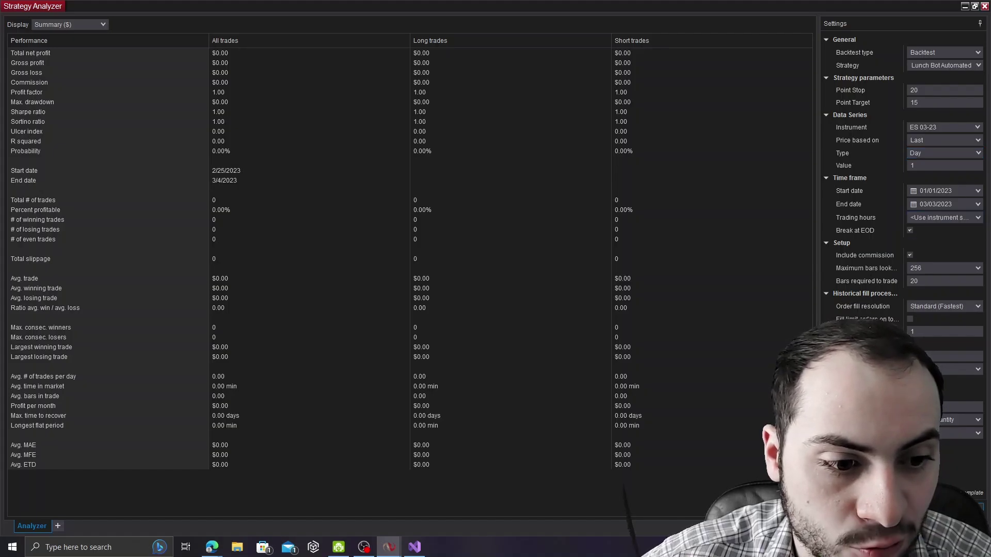
click(960, 508)
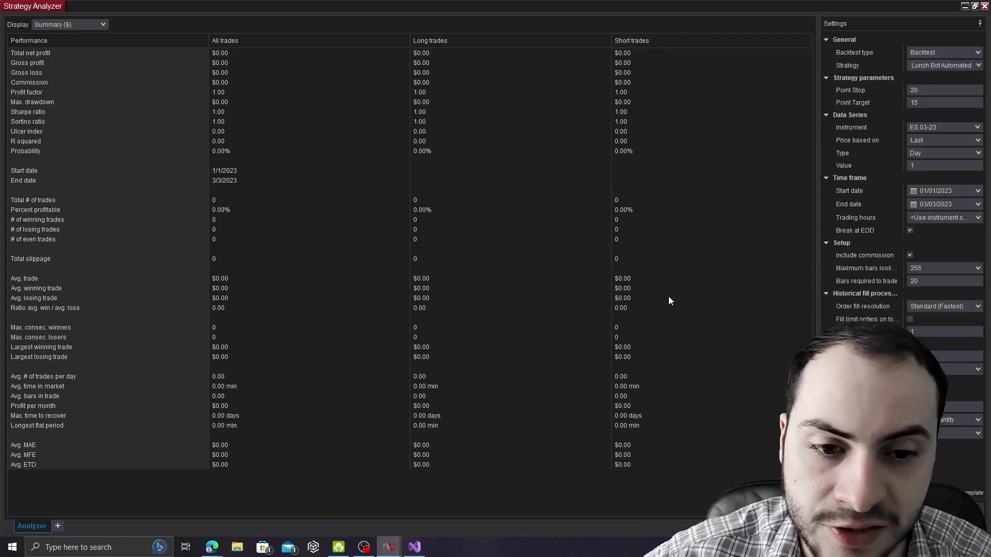
Show the backtest results as a chart and spread the daily bars wider
click(88, 24)
click(85, 64)
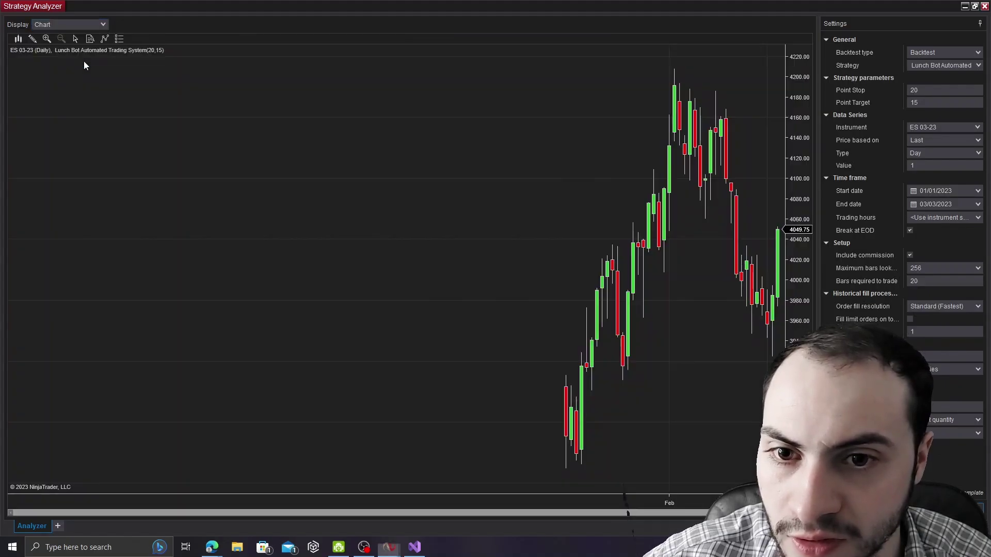
drag(692, 504, 392, 500)
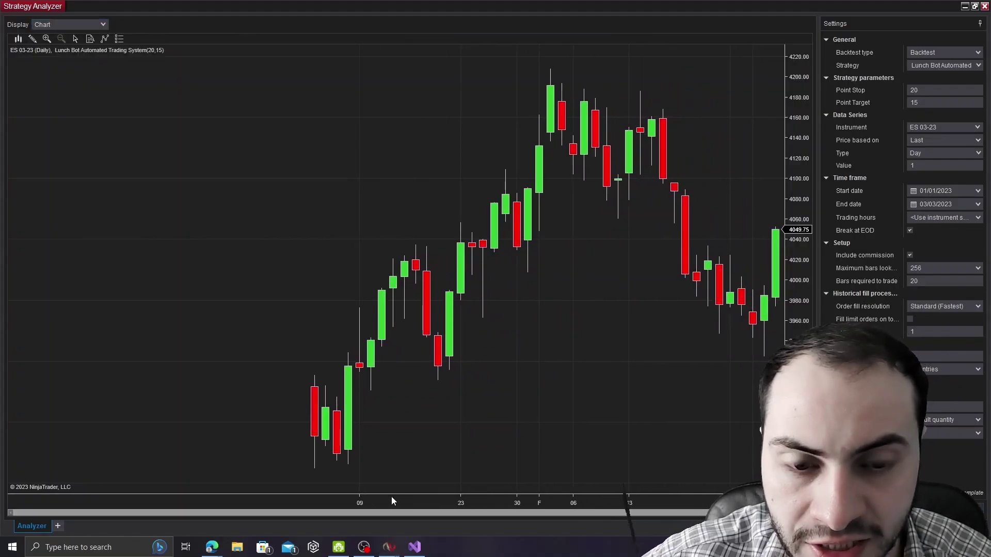
Backtest NQTrend on ES 03-23 daily and view Summary: $600.00 net profit from one short trade
click(951, 66)
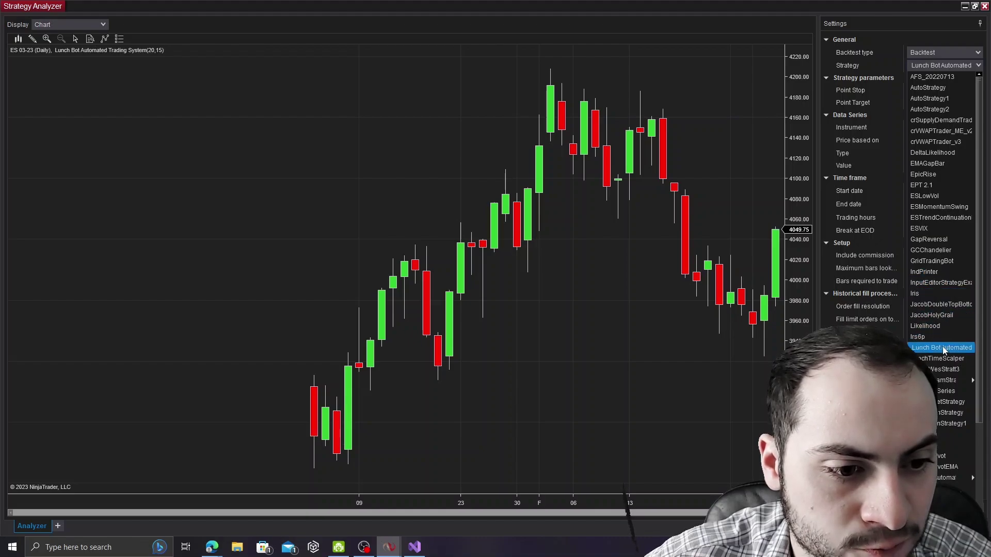
click(954, 445)
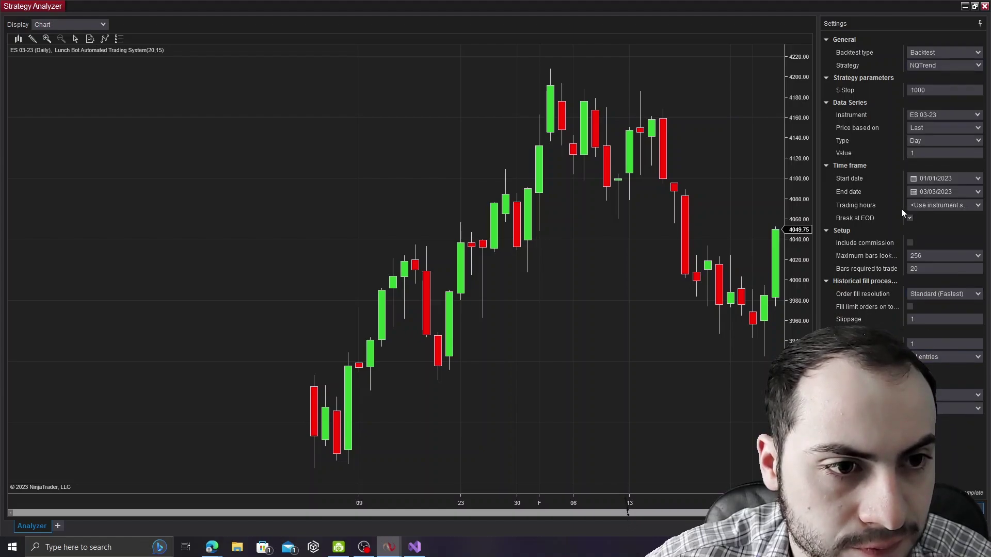
click(967, 508)
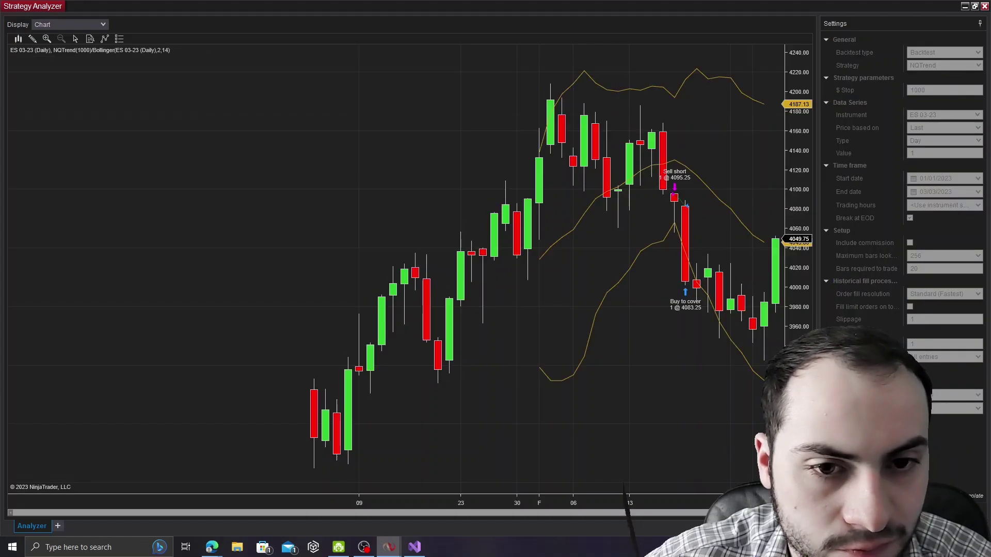
scroll(587, 129, up, 2)
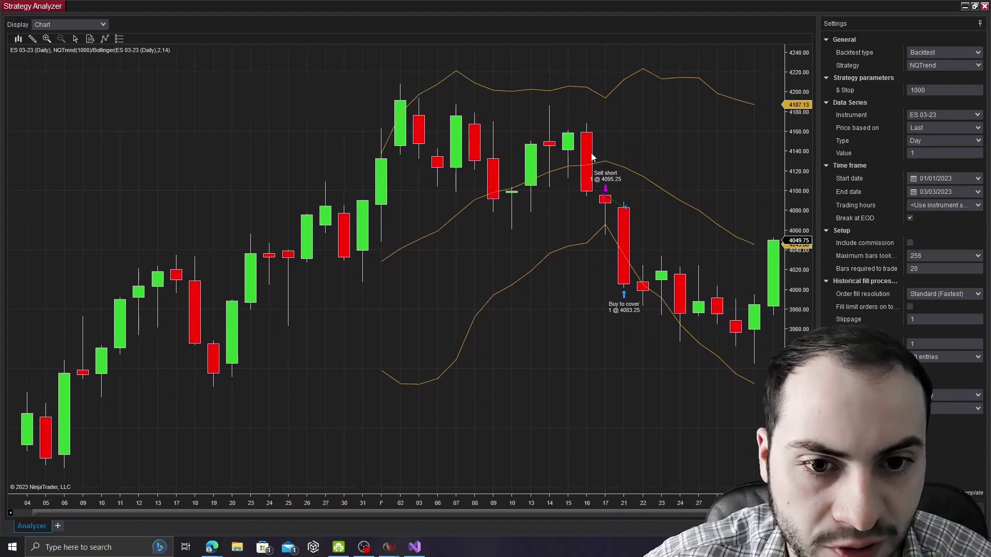
click(75, 25)
click(75, 36)
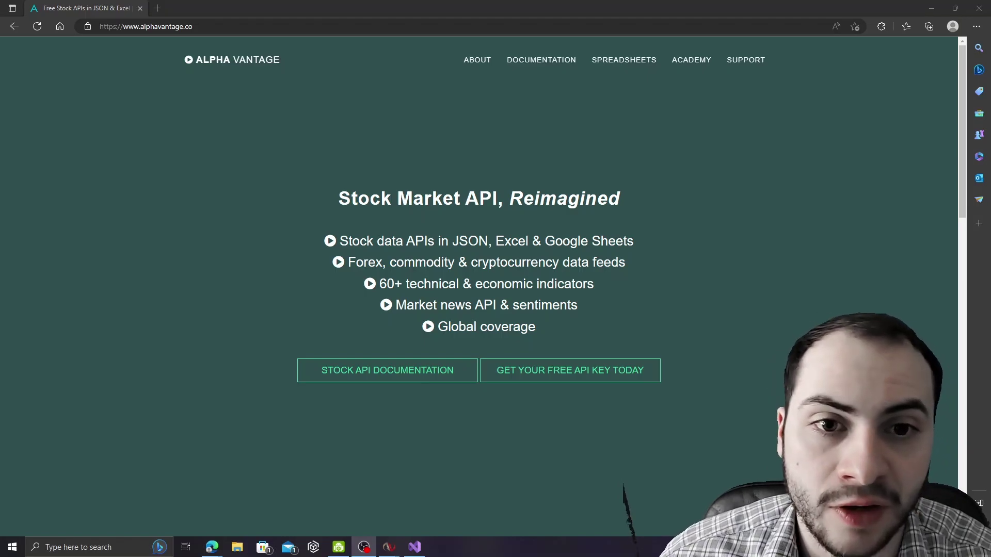
Open the Alpha Vantage API Documentation from the site header's DOCUMENTATION link
click(549, 66)
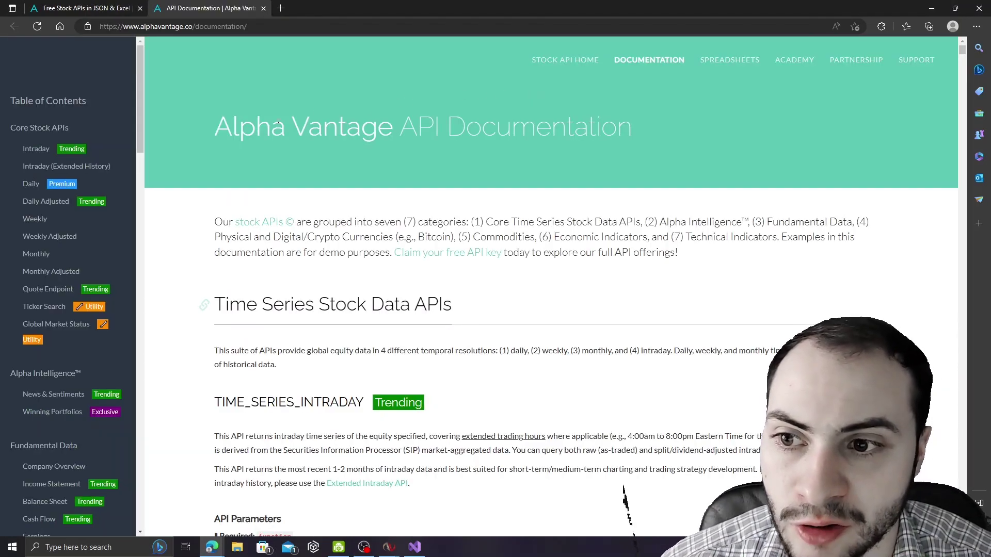
Read the TIME_SERIES_INTRADAY docs, selecting the 1min interval value and scrolling down the sidebar
click(48, 154)
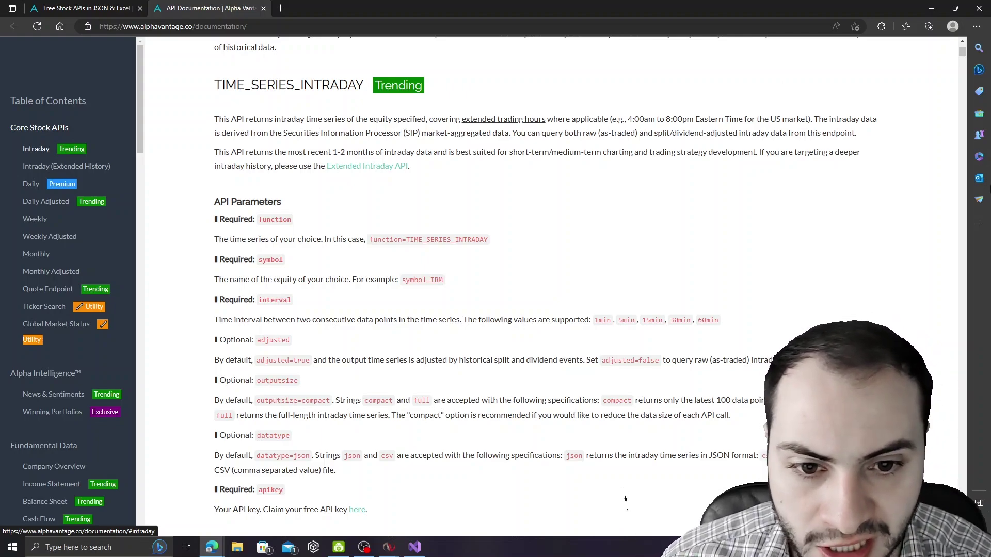
double_click(598, 320)
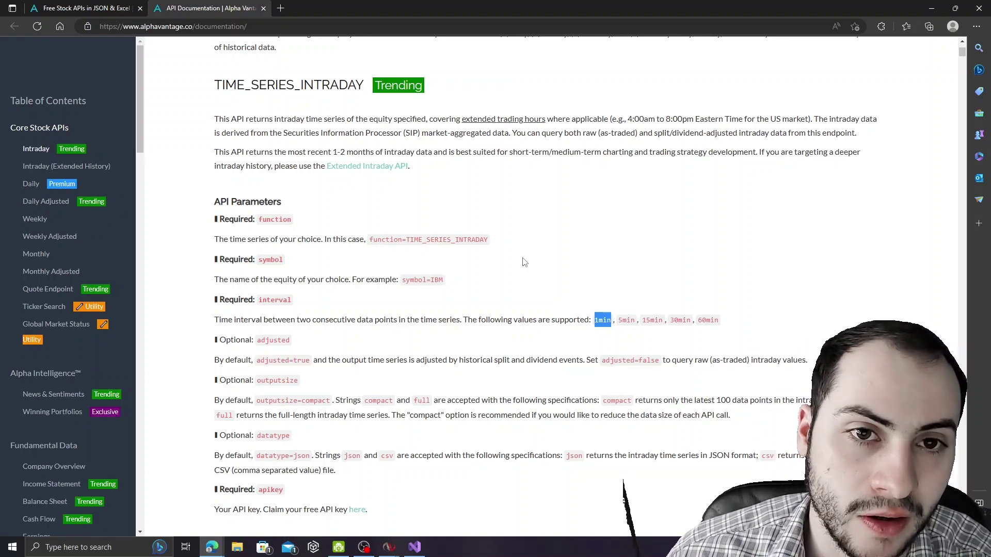
scroll(124, 377, down, 4)
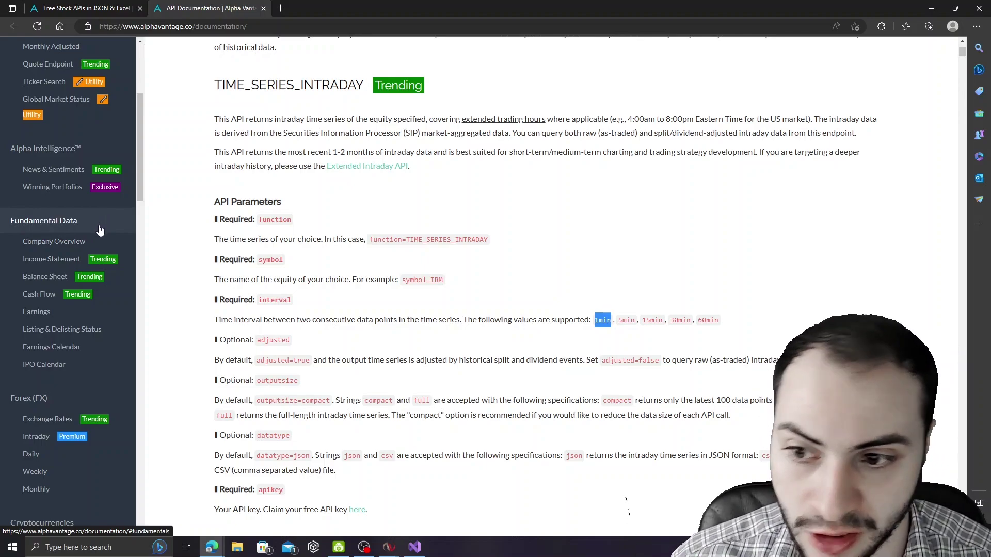
scroll(77, 237, down, 3)
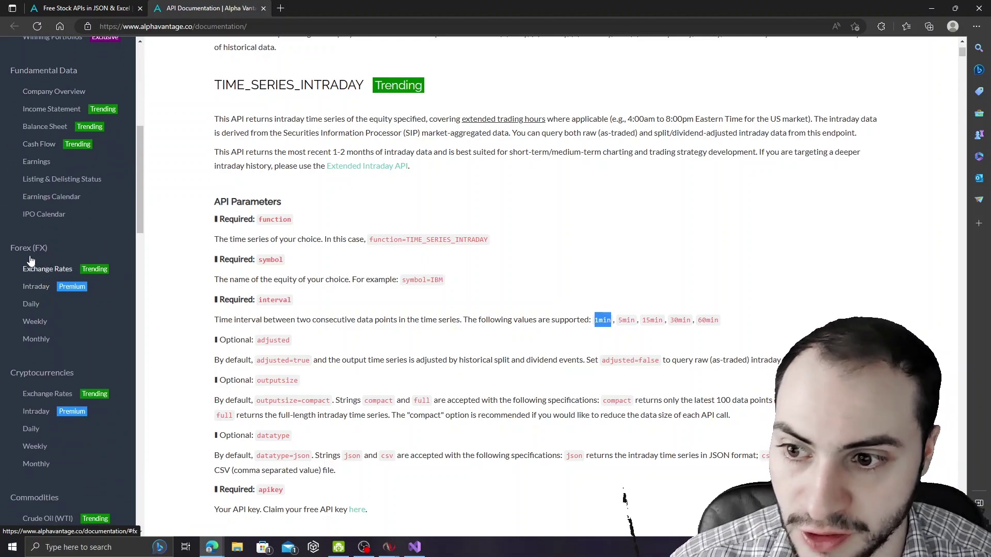
scroll(38, 260, down, 3)
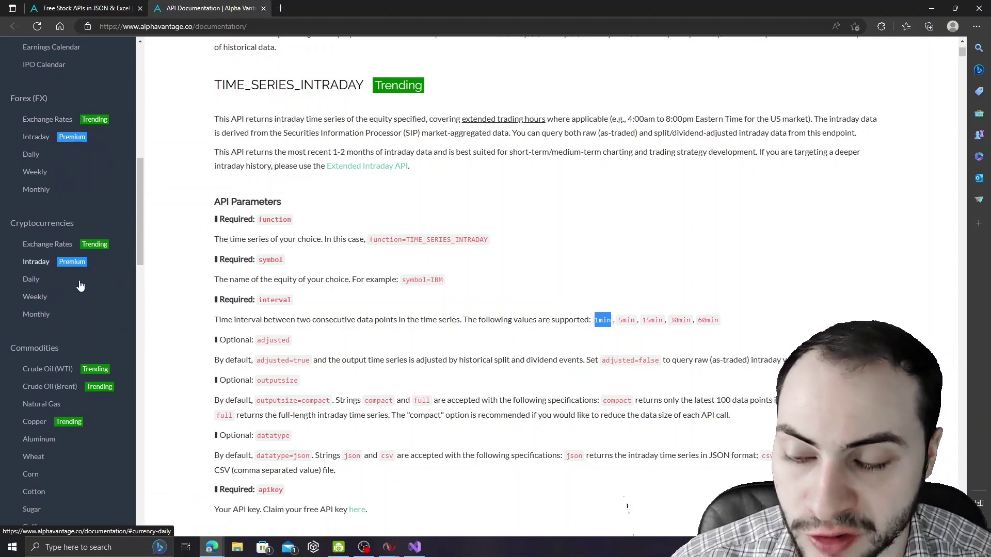
scroll(81, 287, down, 3)
scroll(62, 243, down, 4)
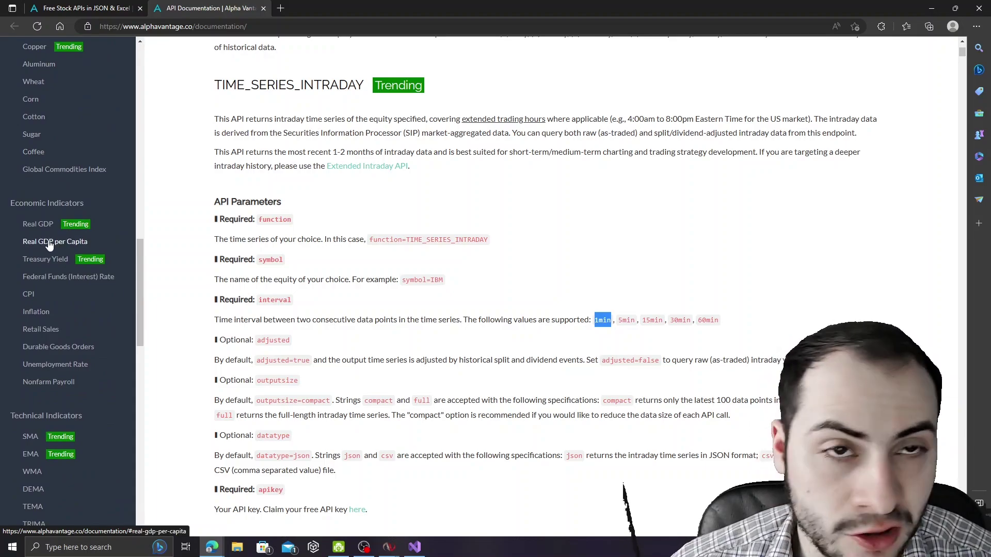
scroll(67, 210, down, 4)
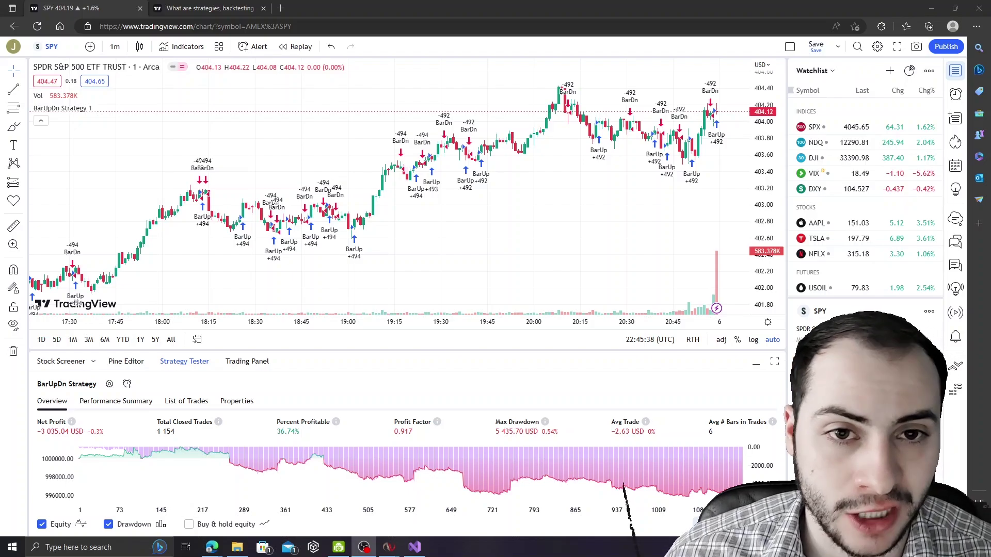
click(73, 49)
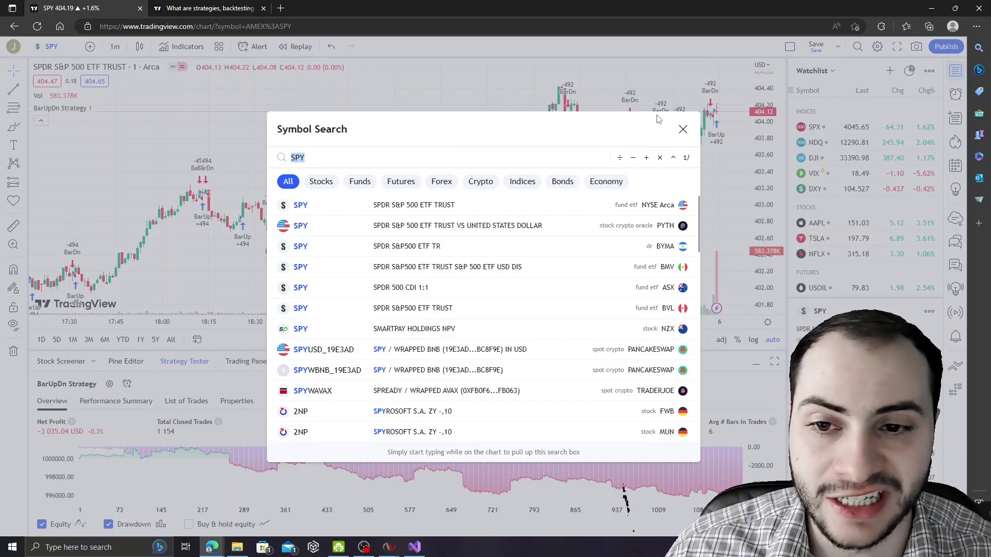
click(683, 129)
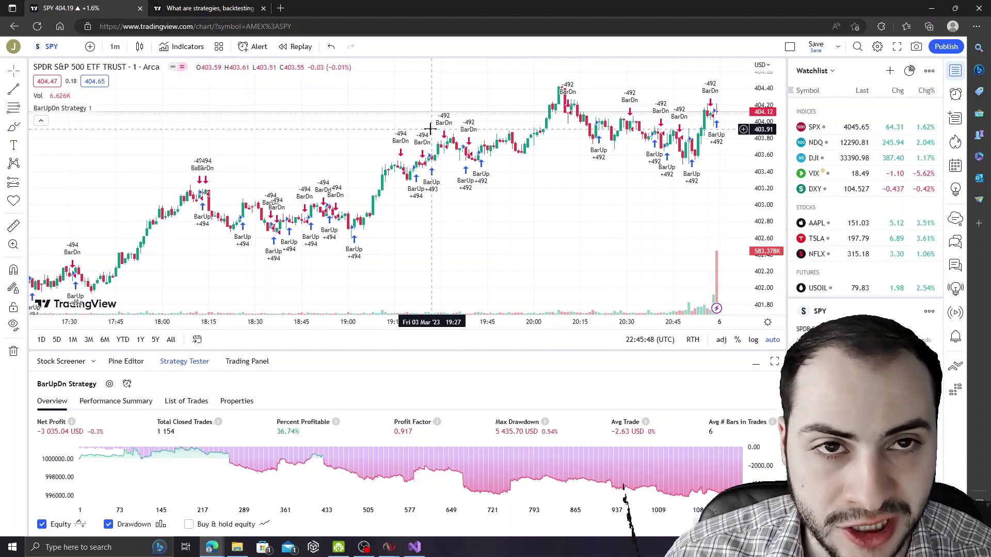
click(175, 368)
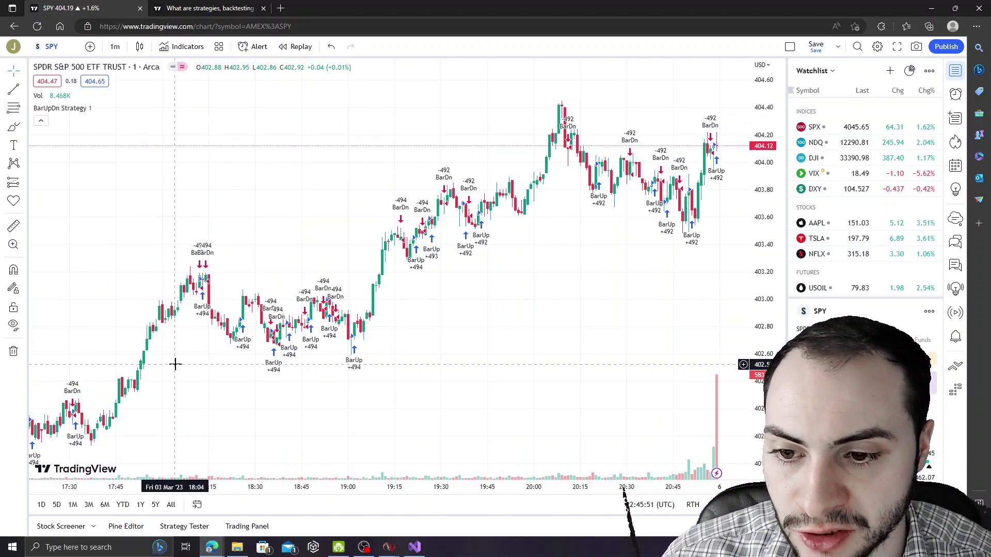
click(184, 527)
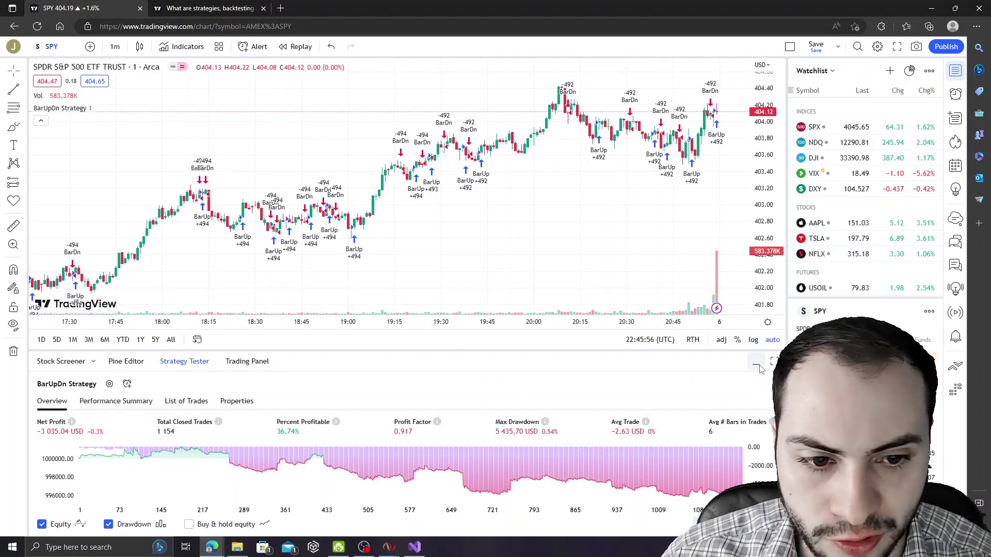
click(184, 361)
click(184, 526)
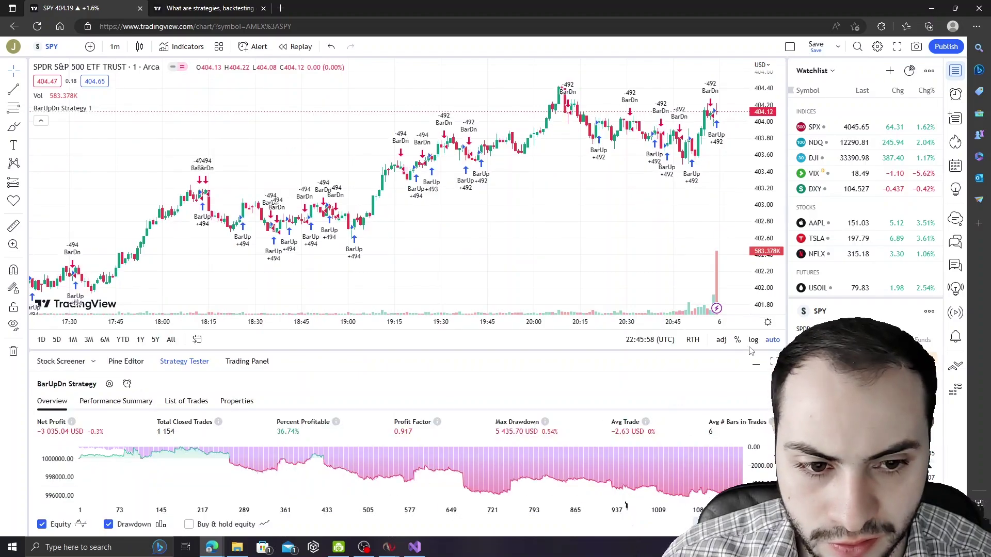
click(774, 361)
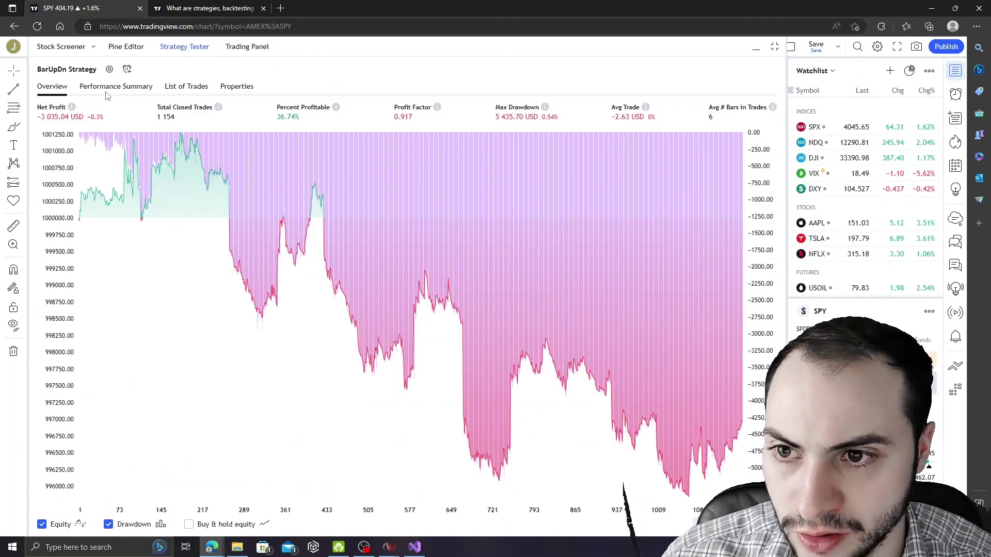
click(775, 48)
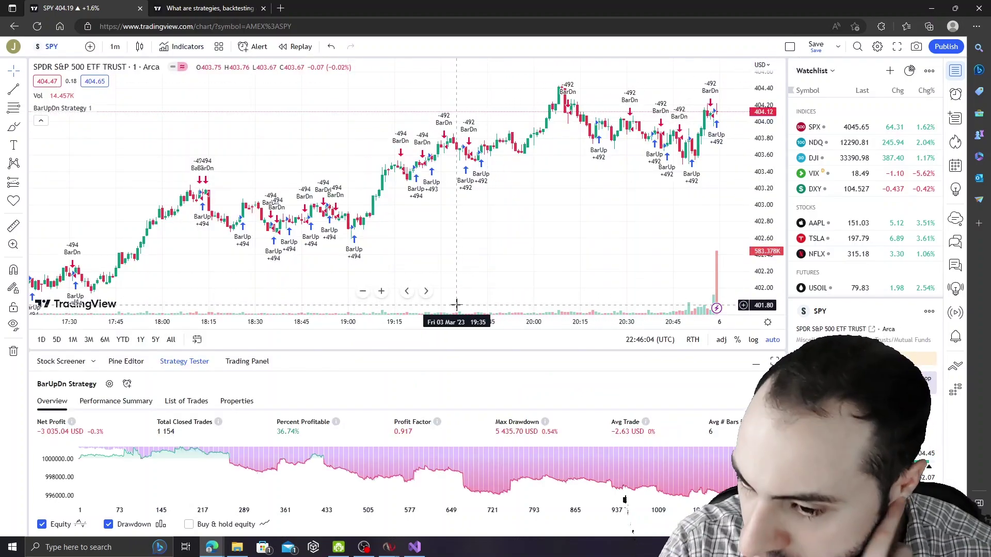
Check the BarUpDn Strategy's Properties and Visibility settings unchanged, then remove the strategy from the SPY chart
click(109, 385)
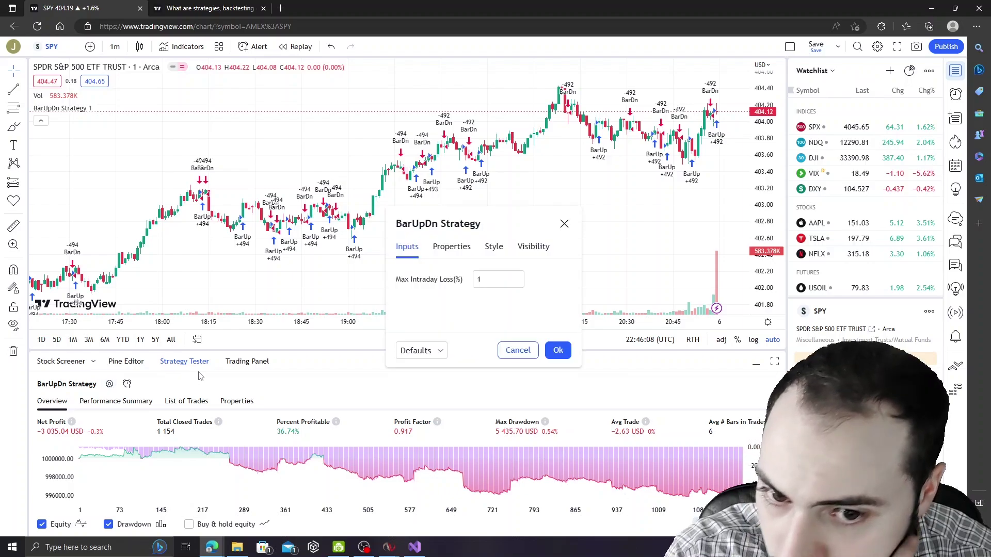
click(455, 247)
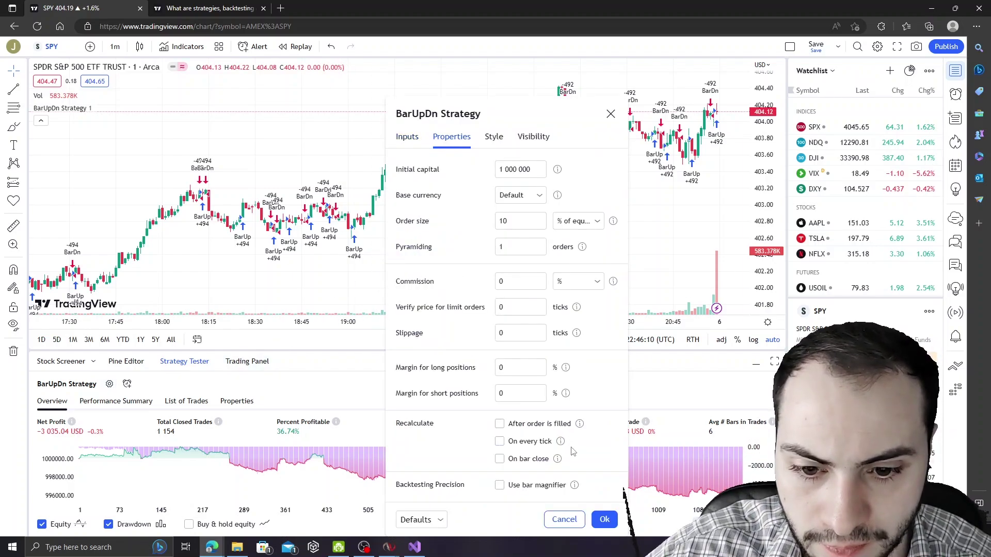
click(534, 136)
click(610, 113)
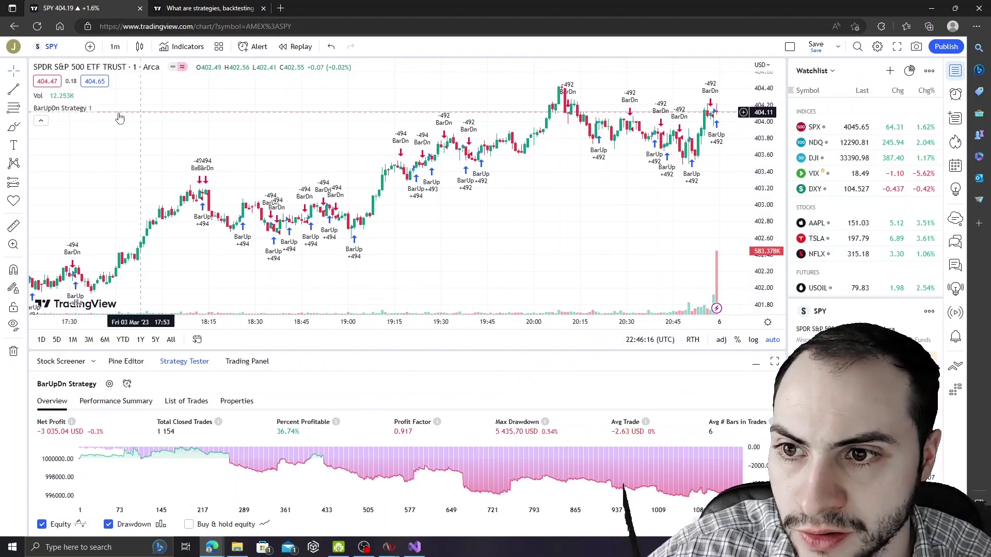
mouse_move(91, 110)
click(145, 108)
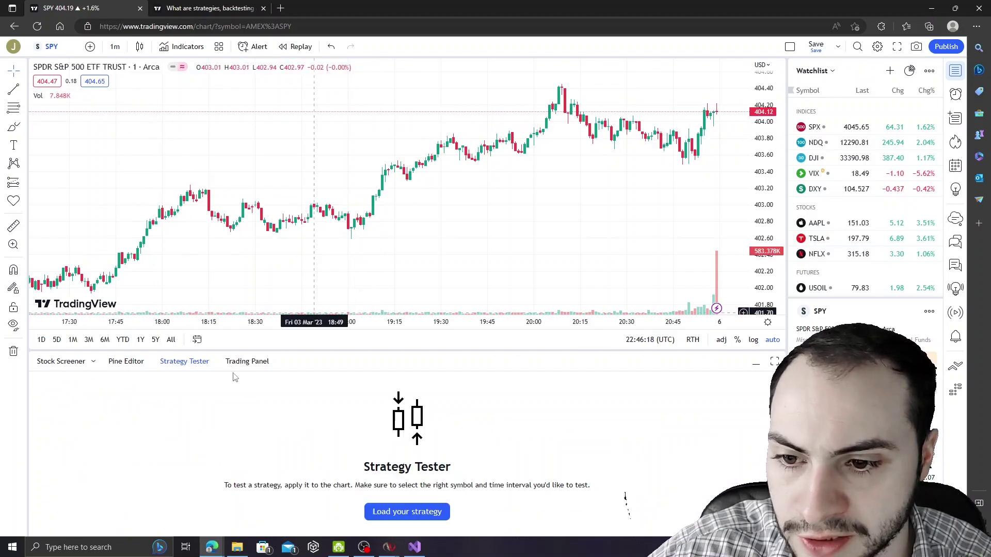
Re-add the built-in BarUpDn Strategy to the SPY chart from the strategies list
click(415, 512)
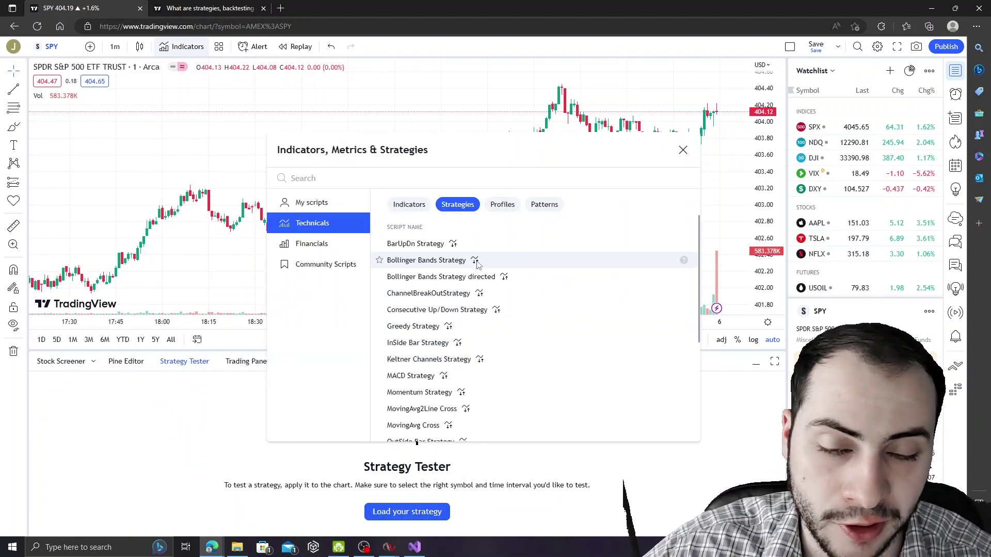
scroll(477, 264, down, 3)
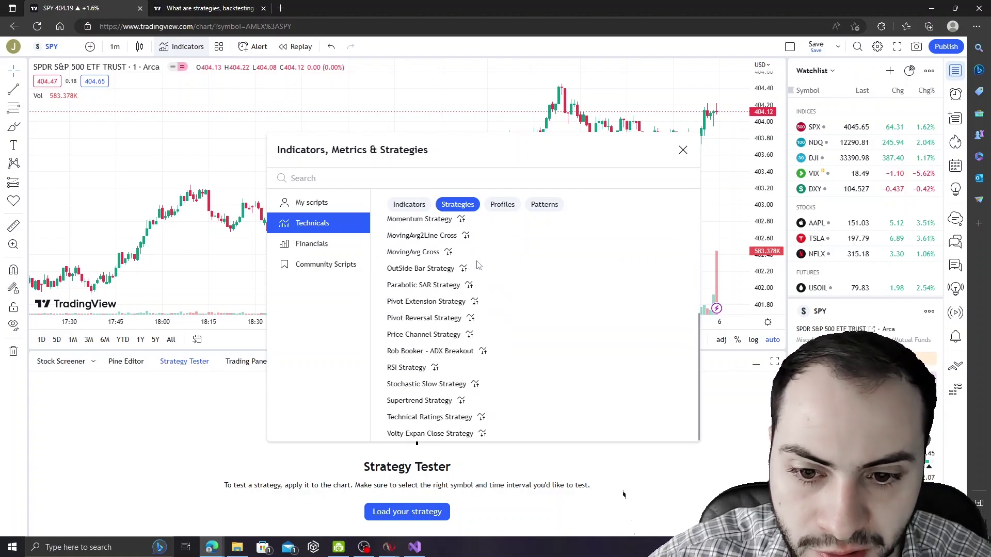
scroll(480, 274, up, 3)
click(436, 247)
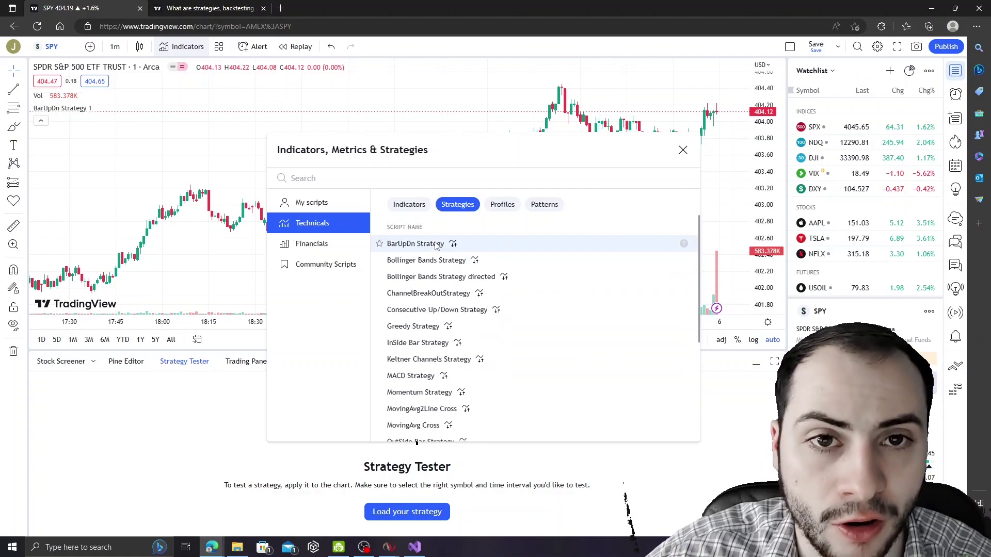
click(684, 151)
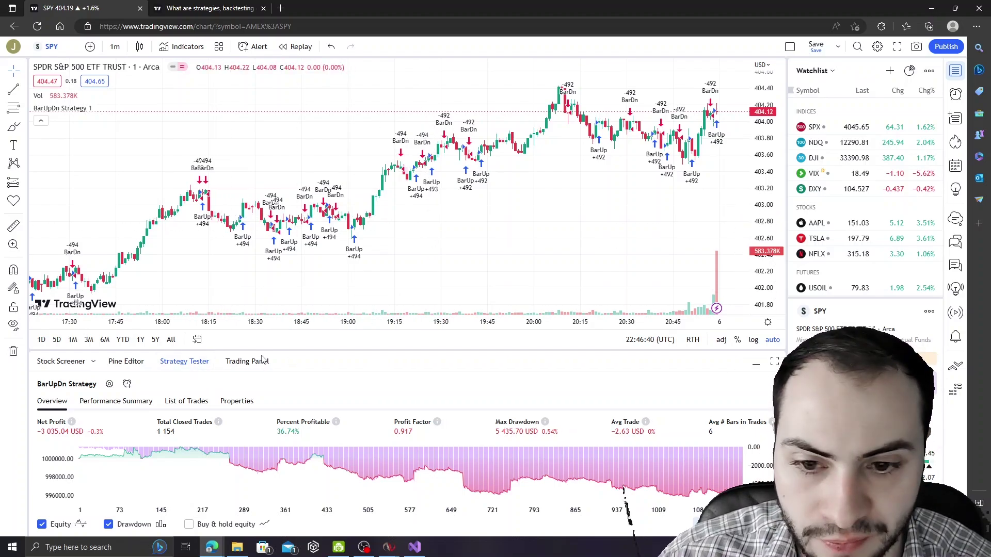
click(127, 361)
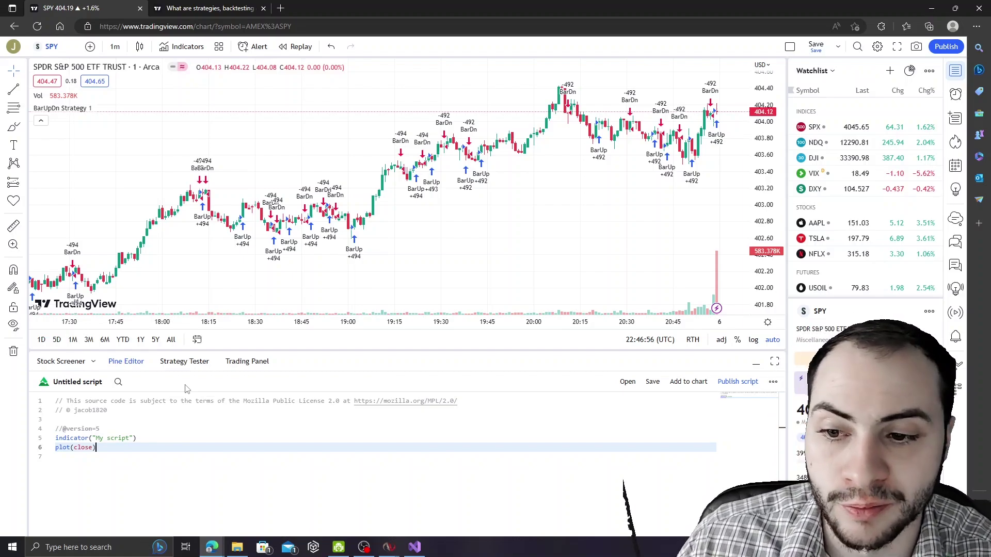
click(184, 361)
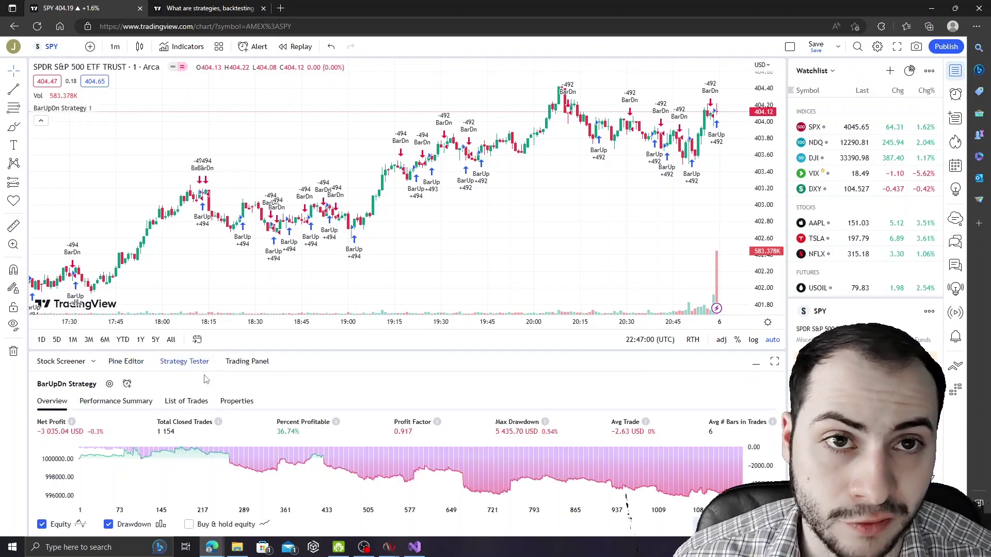